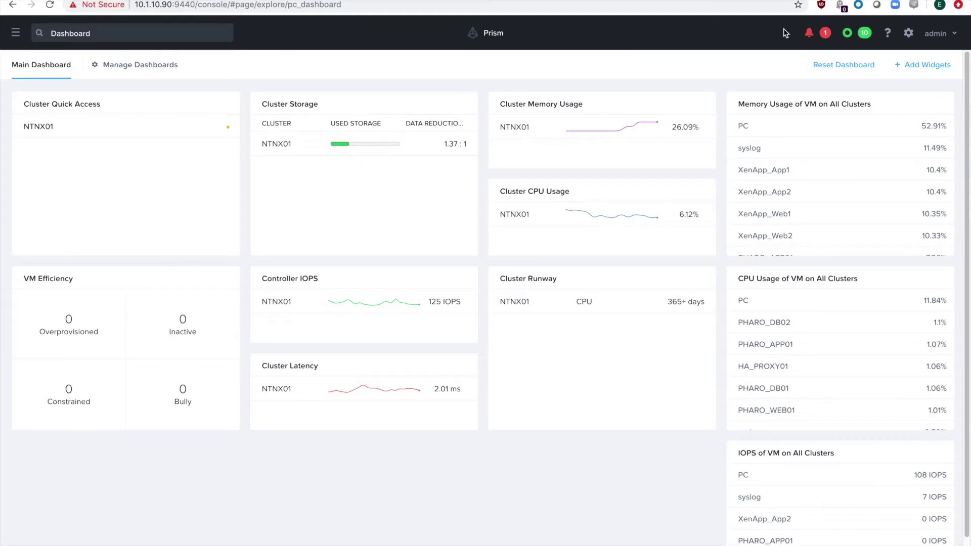
Open the Syslog Server data sources and confirm Flow is checked at severity 6 - Informational.
left_click(908, 33)
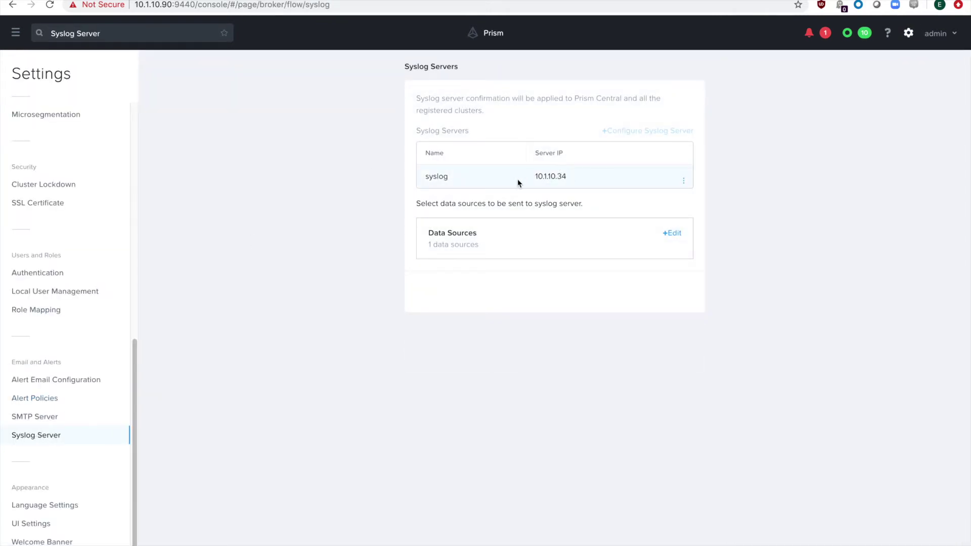
left_click(673, 236)
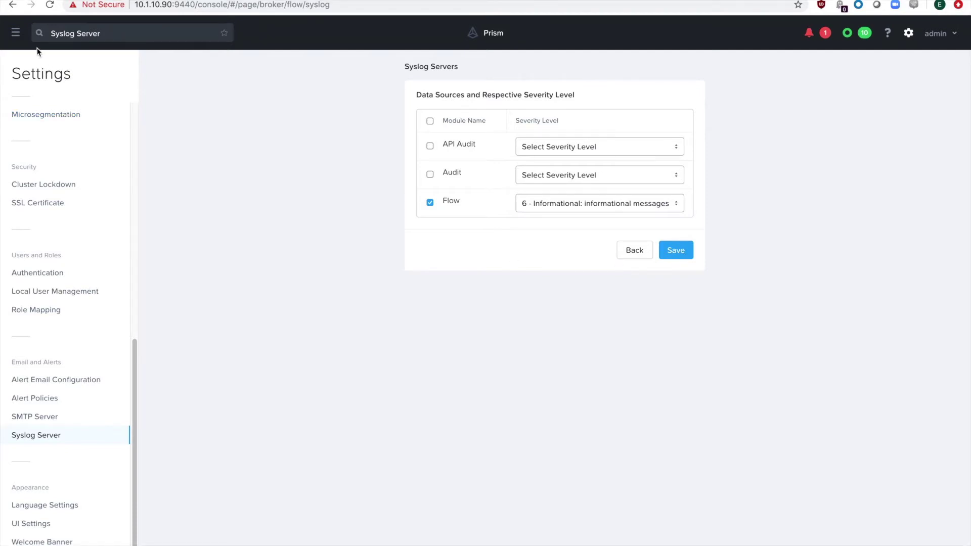
Open Pharo_sec_policy from Security Policies for editing and turn on Policy Hit Logs.
left_click(16, 32)
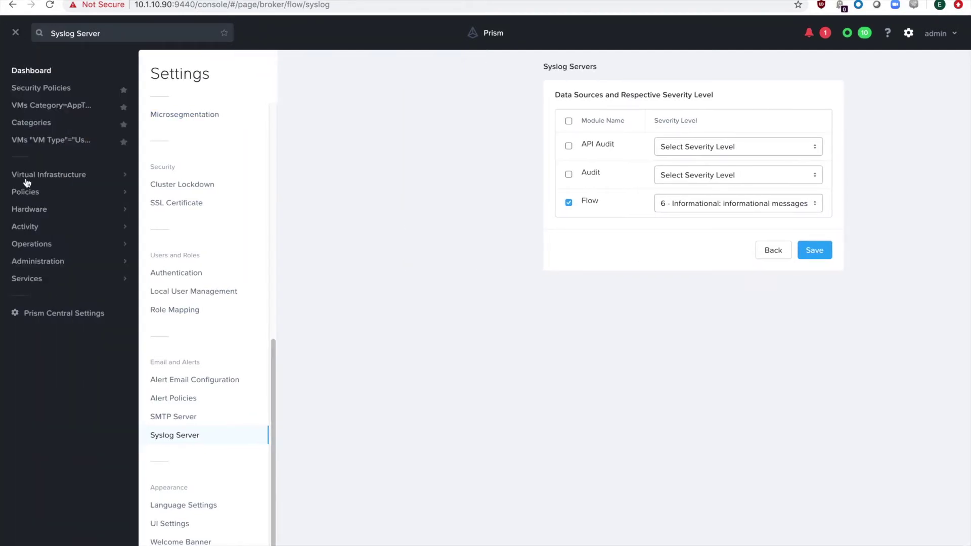
mouse_move(28, 192)
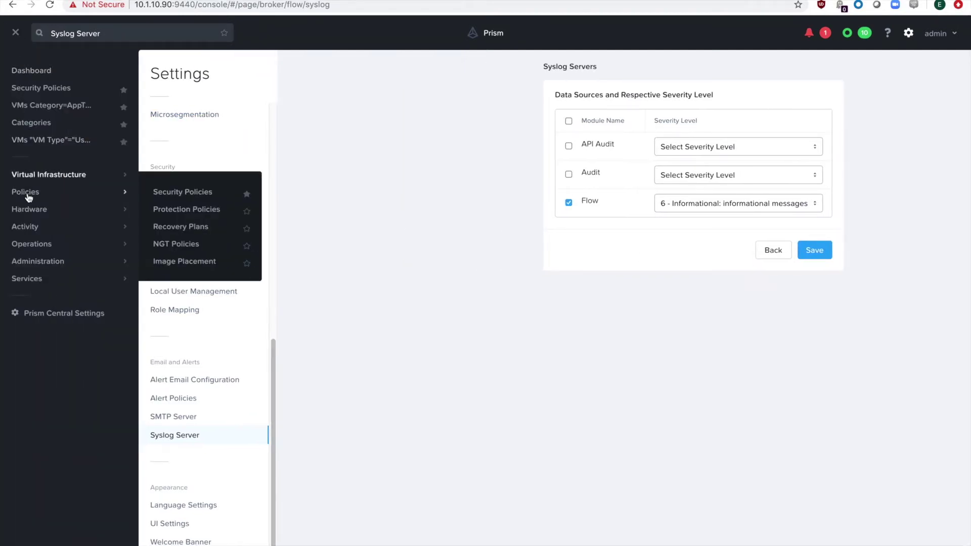
left_click(178, 193)
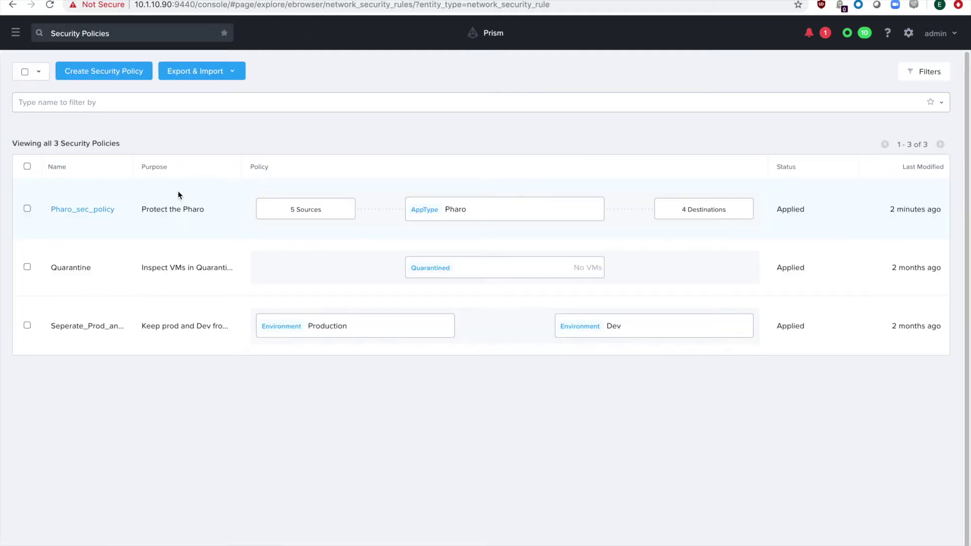
left_click(99, 209)
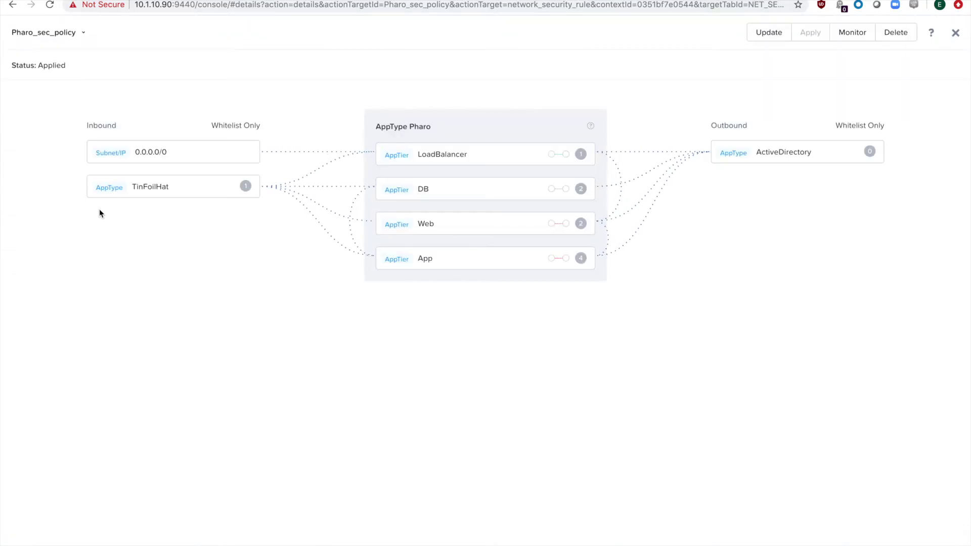
left_click(768, 37)
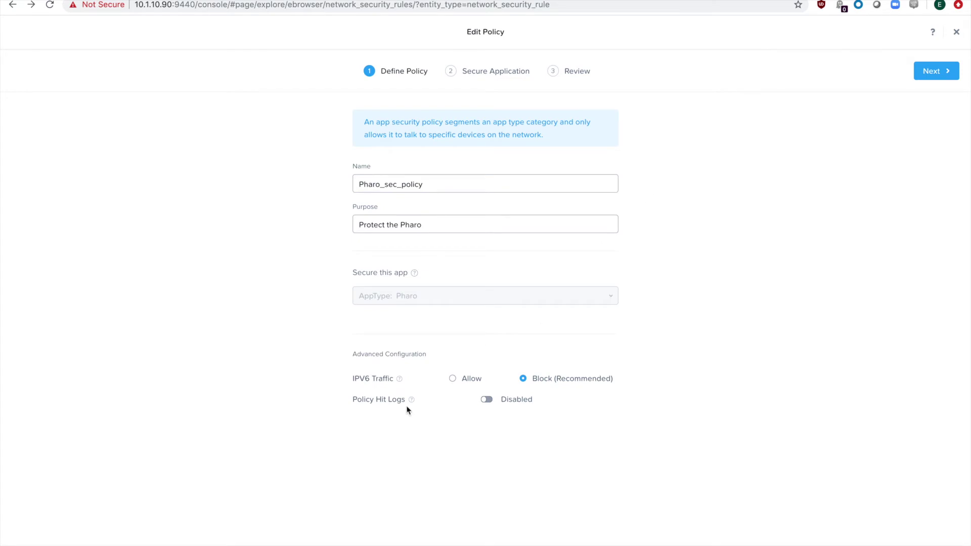
left_click(487, 403)
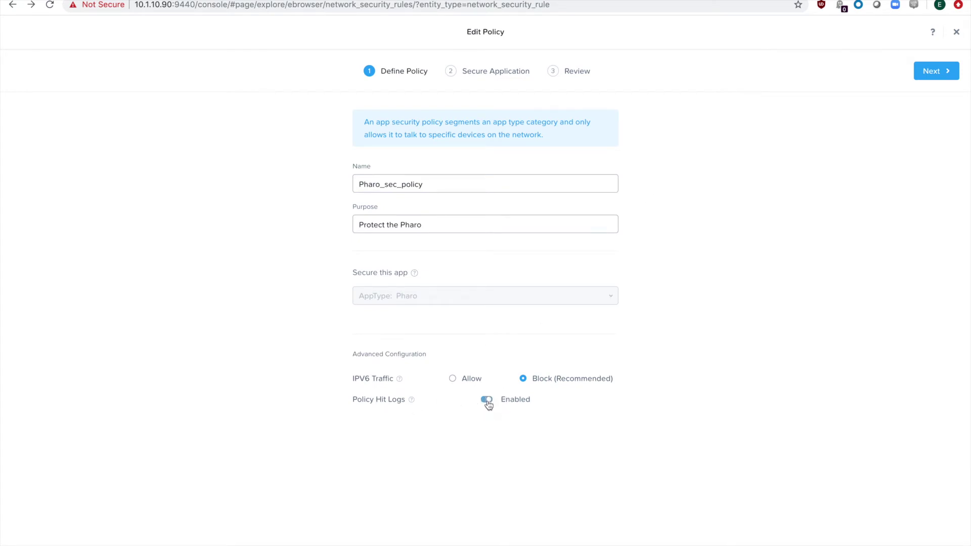
Apply the updated Pharo_sec_policy and switch to the Syslog Watcher desktop.
left_click(931, 74)
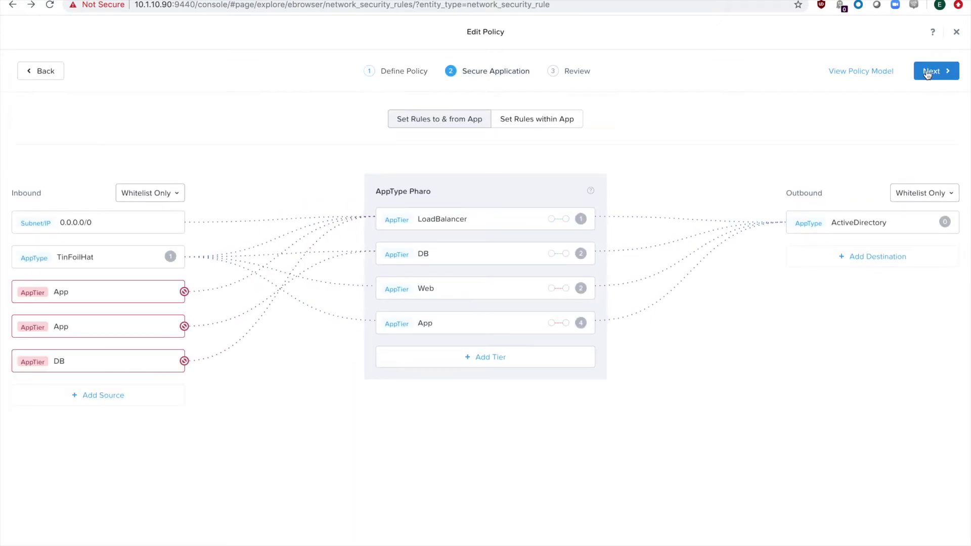
left_click(928, 74)
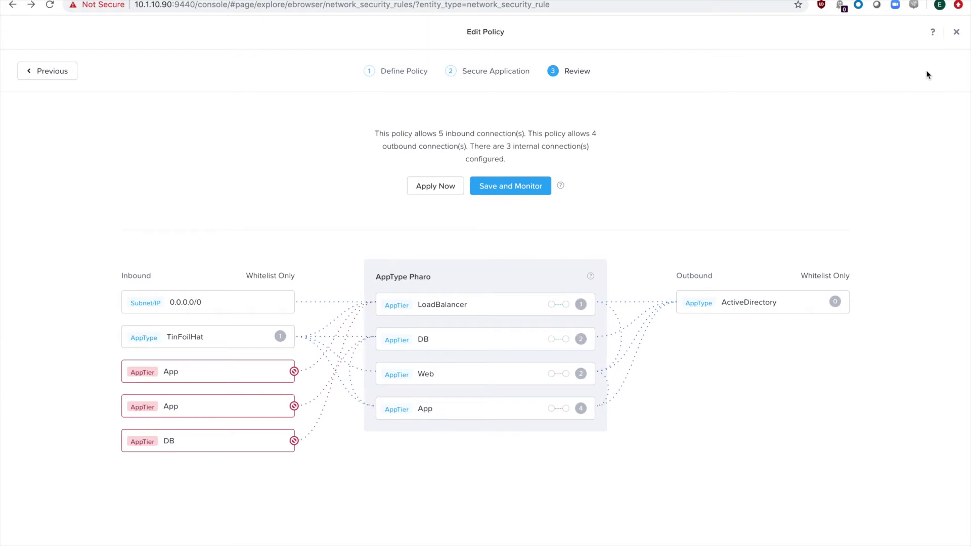
left_click(441, 189)
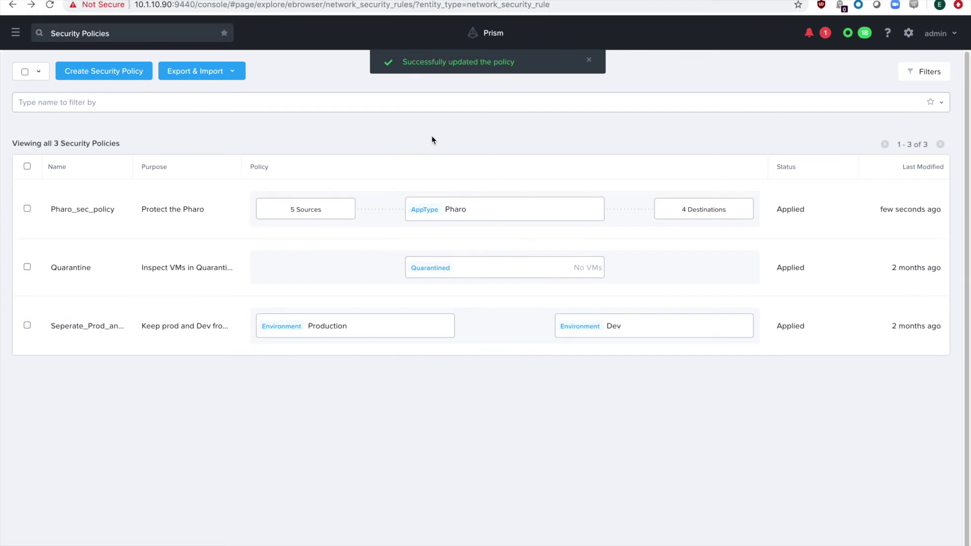
key("ctrl+Right")
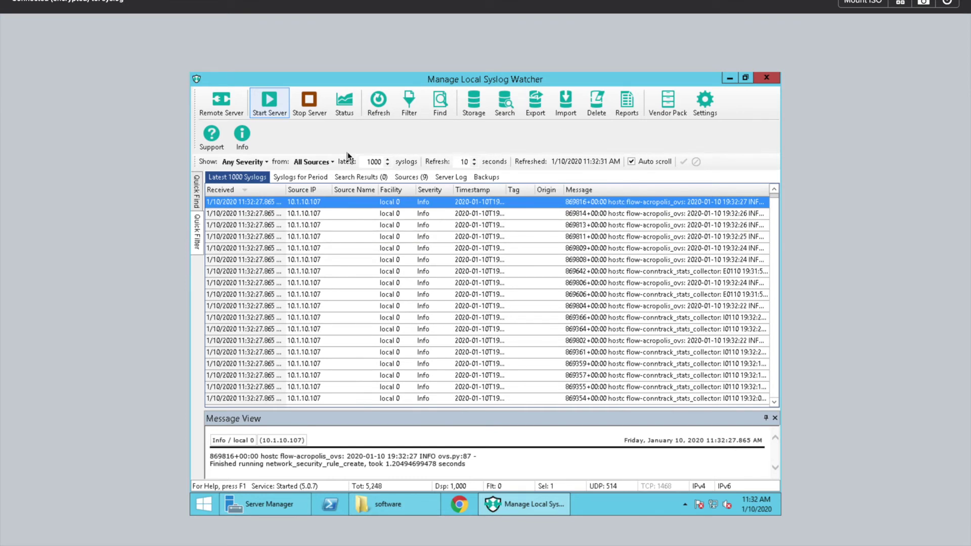
Quick-filter Syslog Watcher to messages containing 10.1.10.48.
left_click(197, 247)
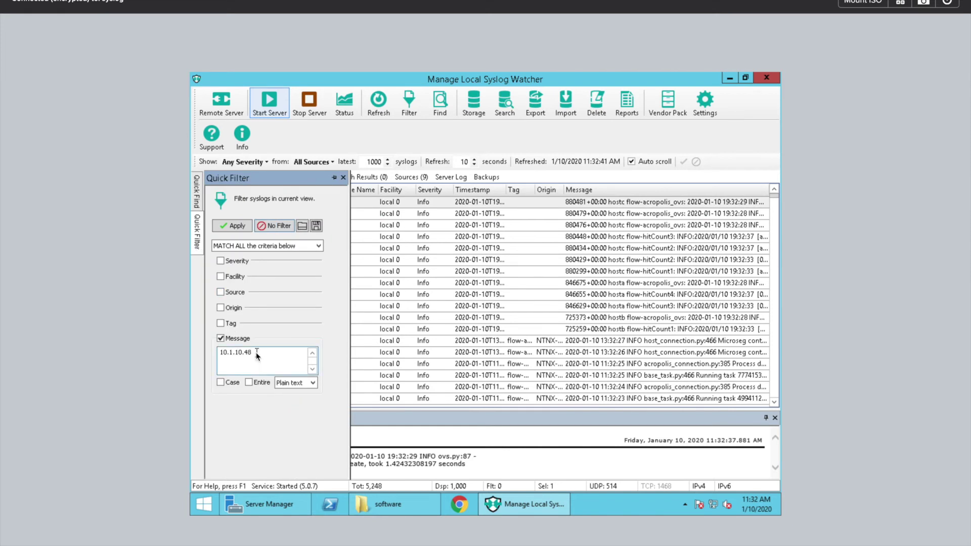
left_click(259, 356)
left_click(234, 226)
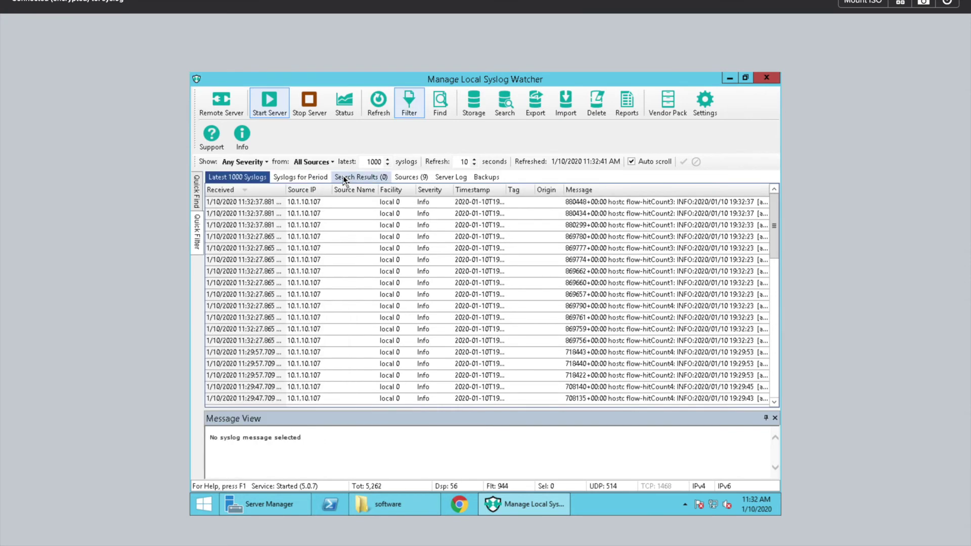
Read through the filtered Pharo_sec_policy hit-count entries showing ACTION=DROP.
left_click(647, 204)
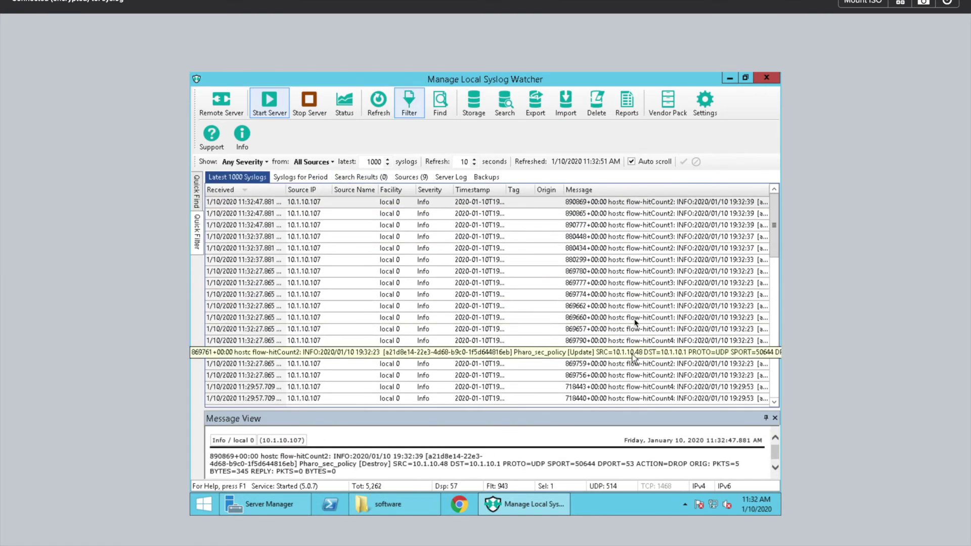
left_click(648, 212)
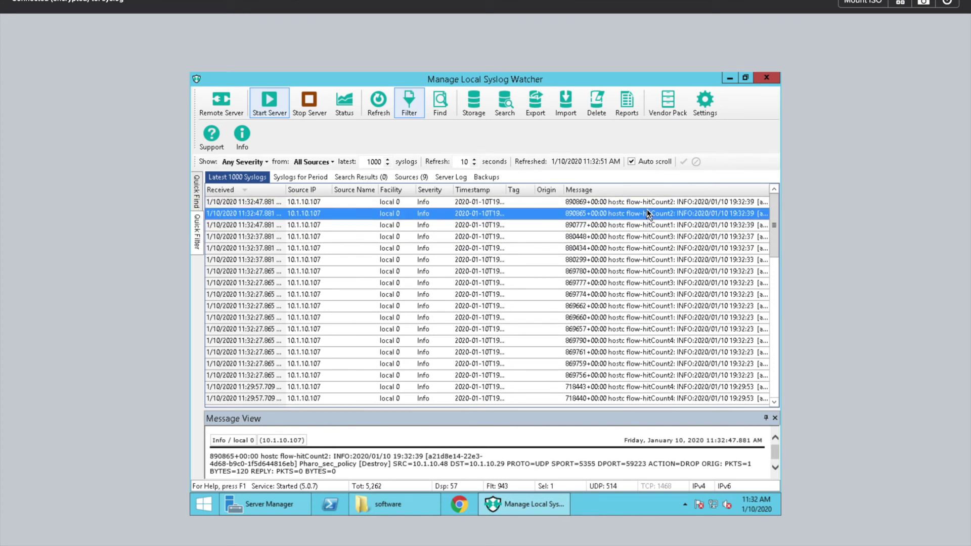
key("Down")
key("Down")
key("Down")
key("Down")
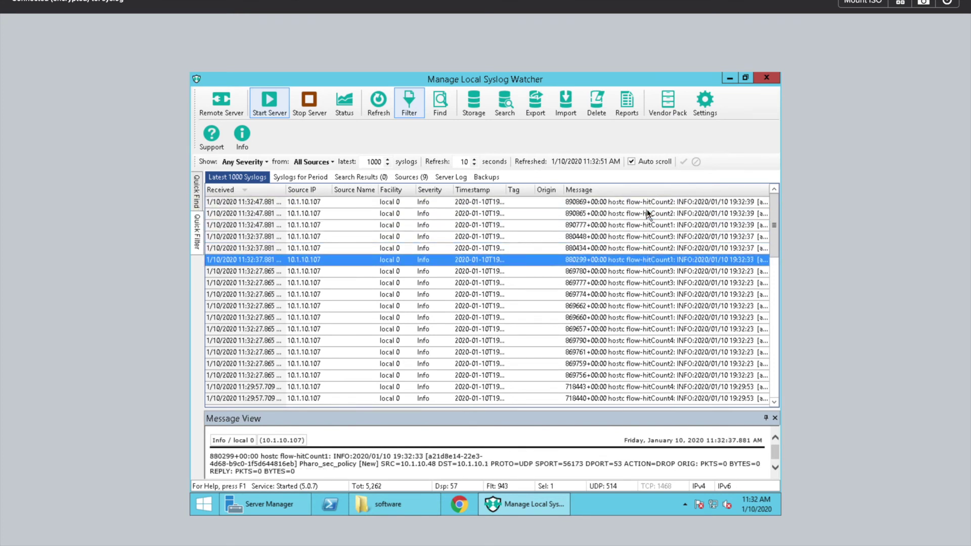
key("Down")
key("Up")
key("Down")
key("Down")
key("Down")
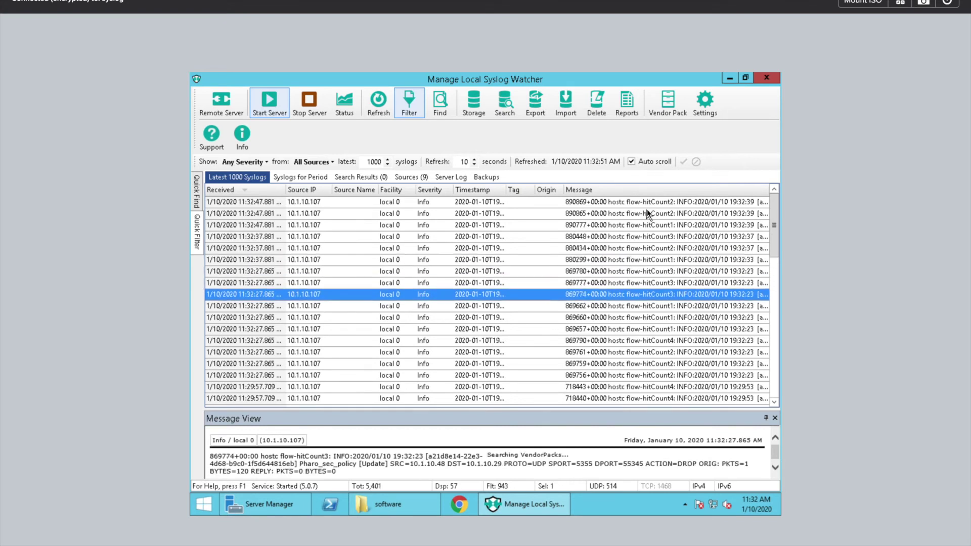
key("Down")
key("Down")
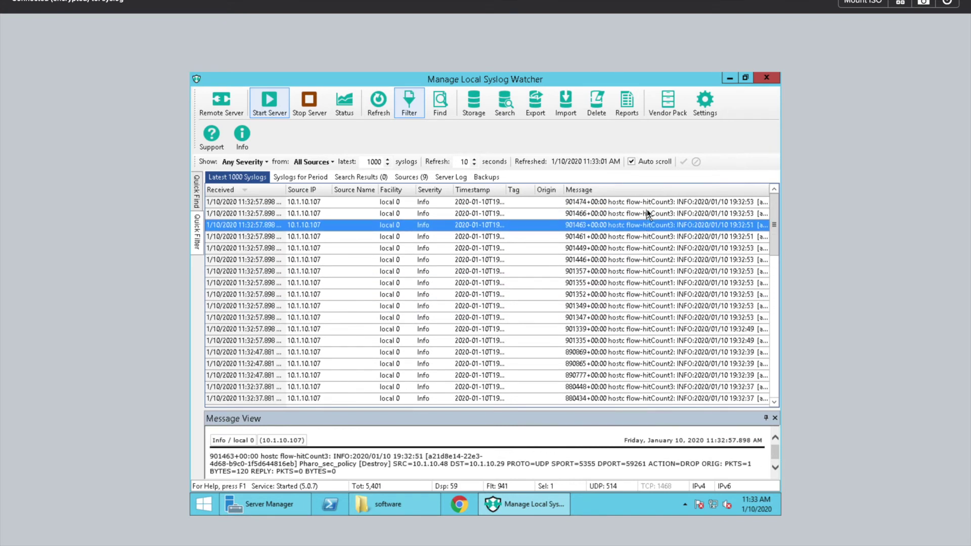
key("Down")
key("Down")
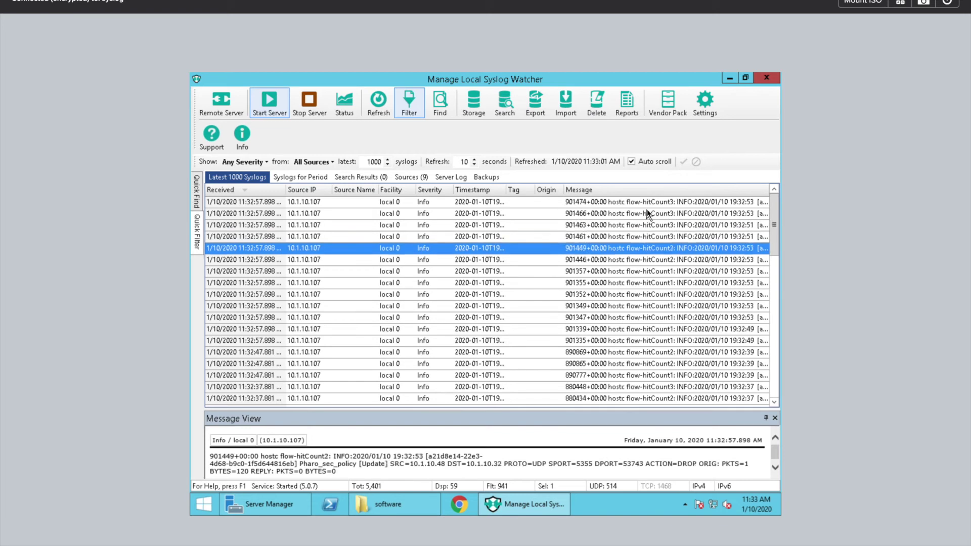
key("Down")
key("Down")
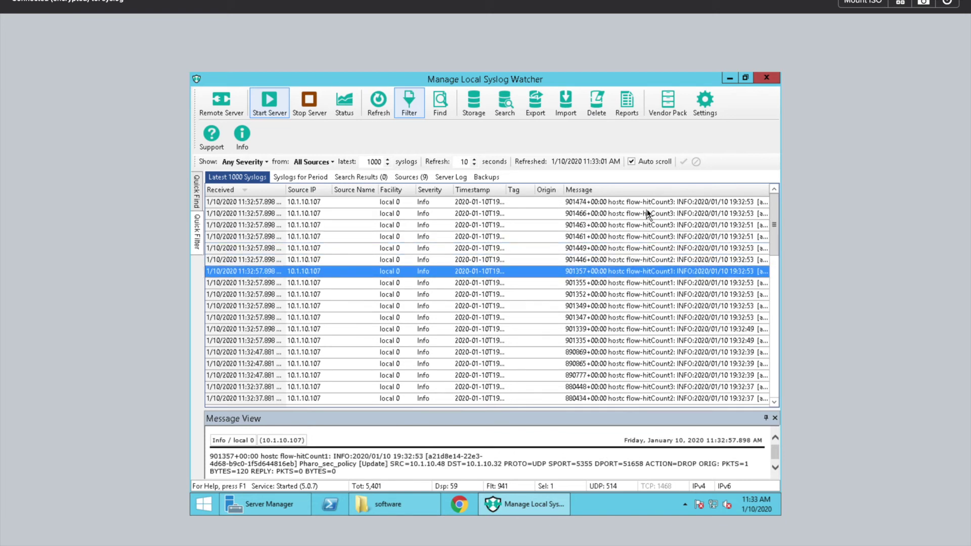
key("Down")
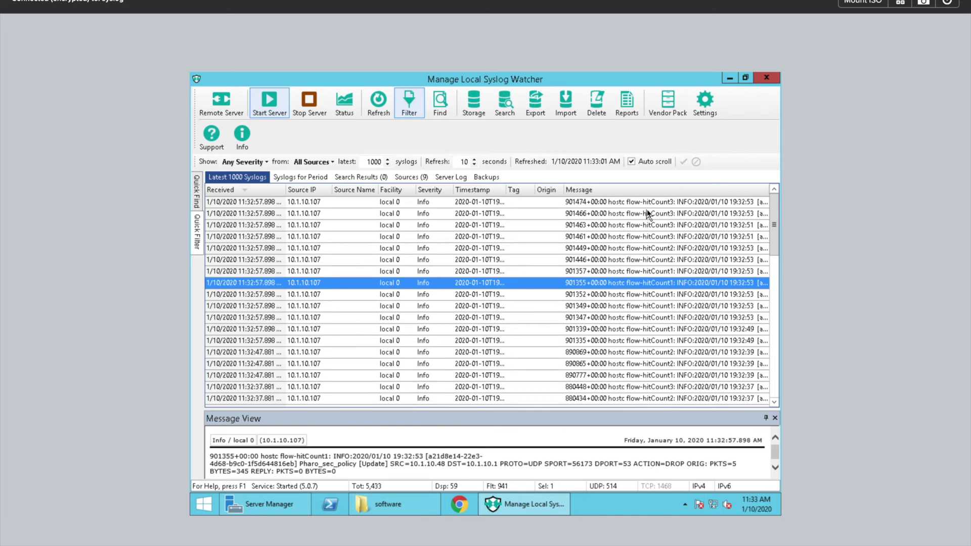
key("Down")
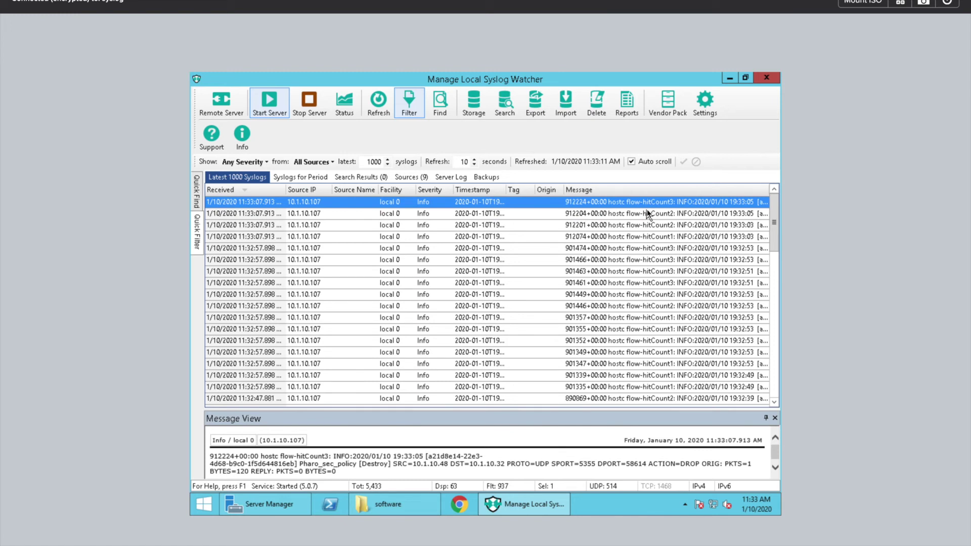
Change the Message filter to flow-hitCount and read the dropped-traffic entries from 10.1.10.107 and 10.1.10.105.
mouse_move(199, 235)
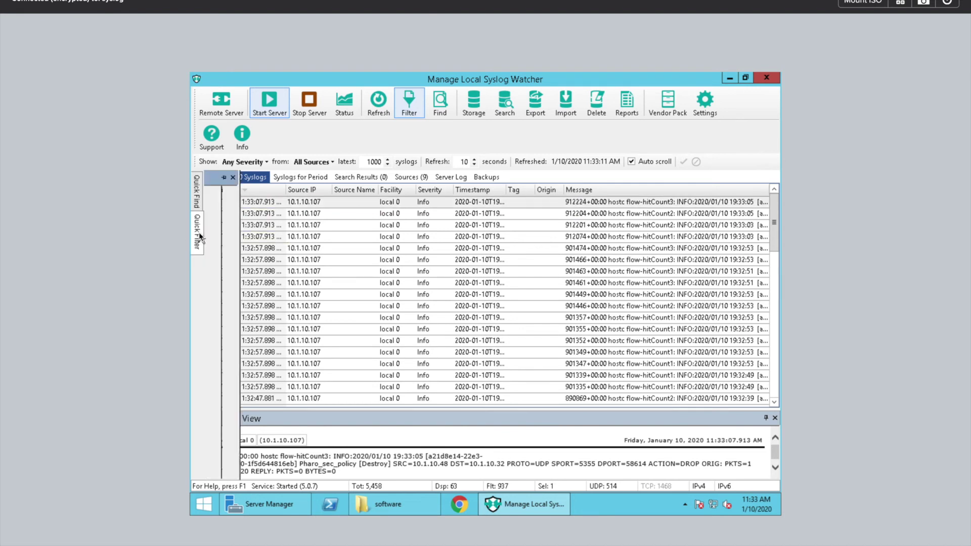
left_click_drag(262, 352, 203, 353)
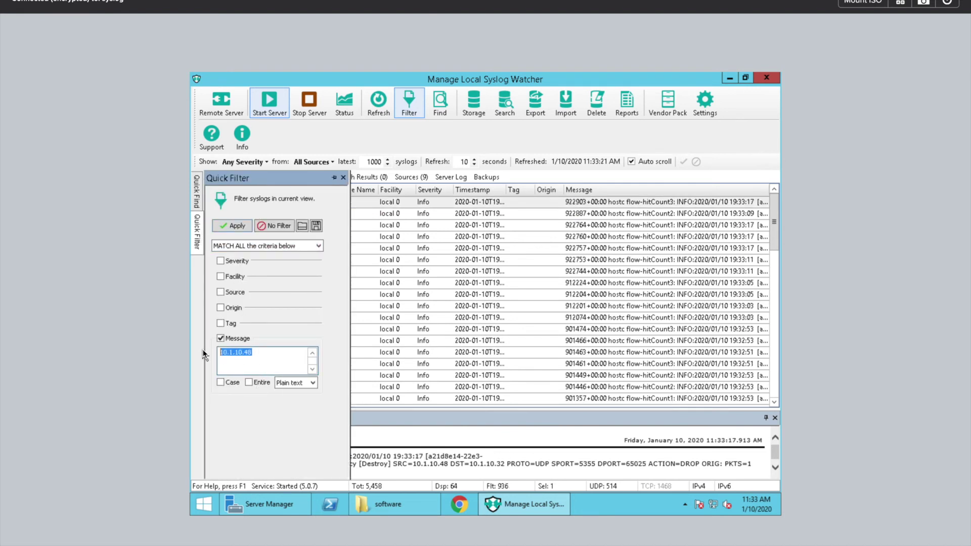
type("flow-hitCount")
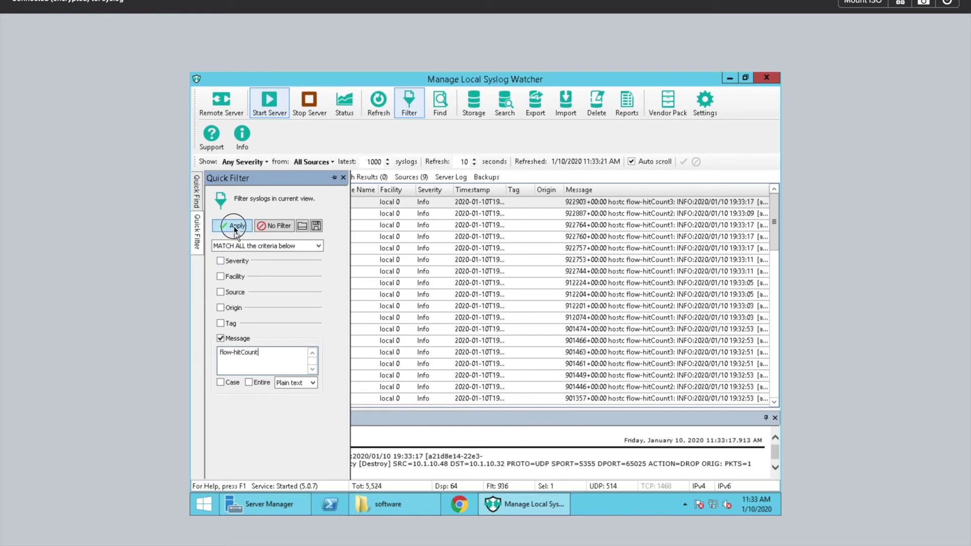
left_click(234, 227)
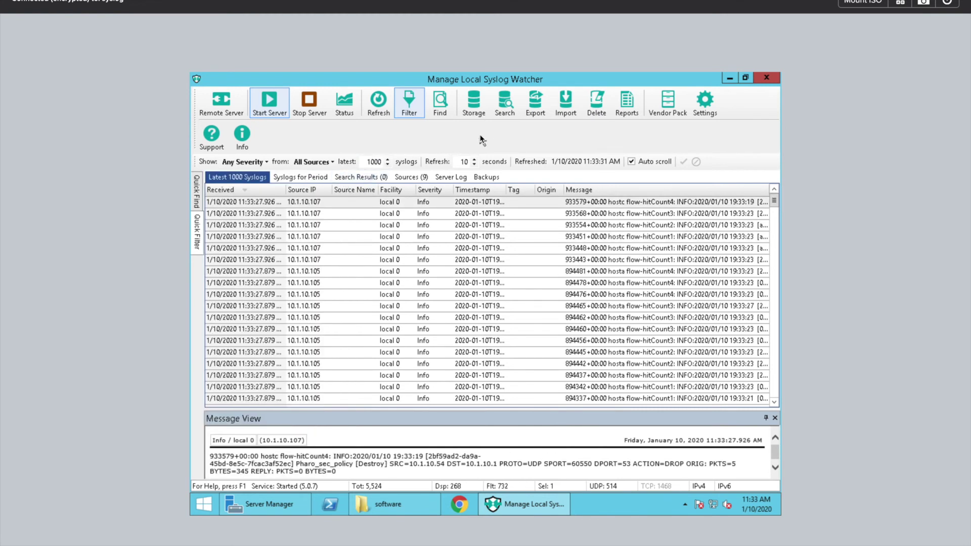
left_click(622, 202)
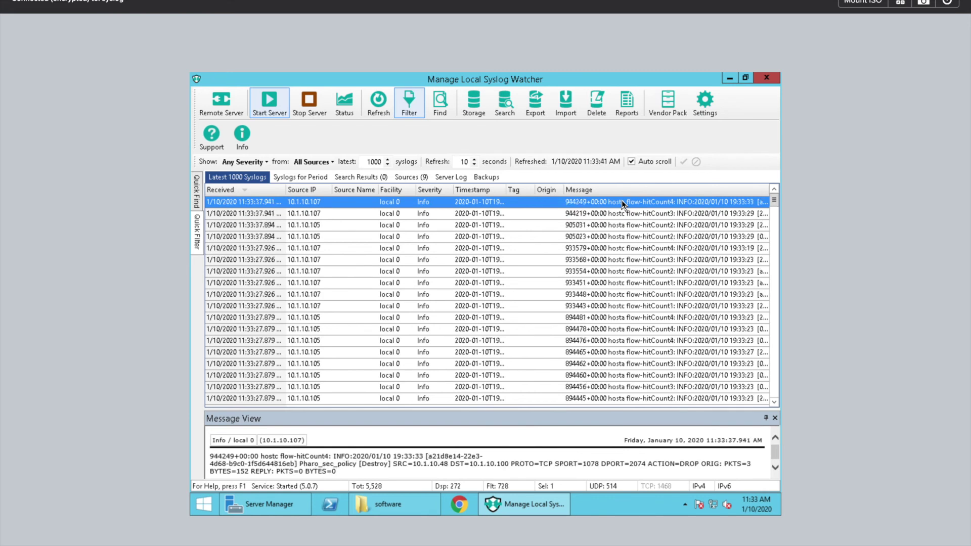
key("Down")
key("Down")
key("Down")
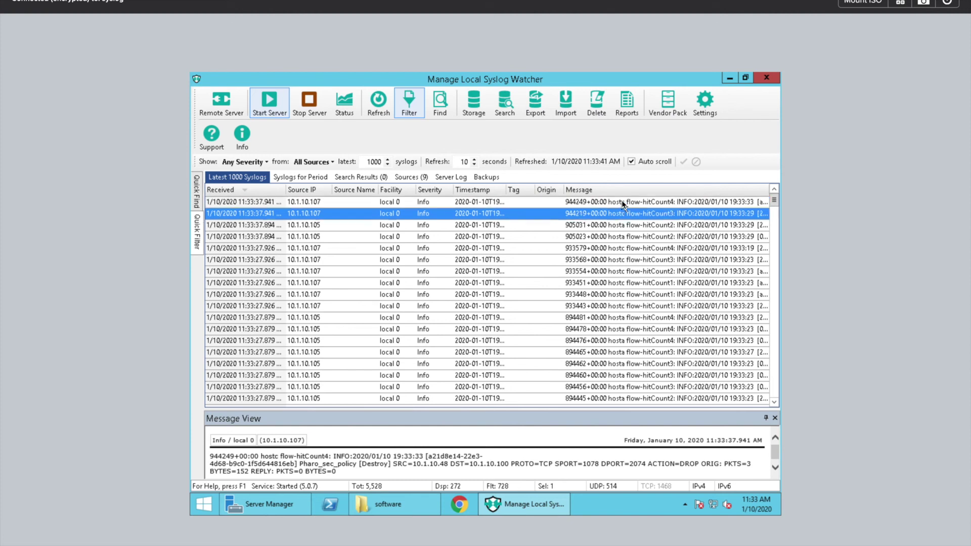